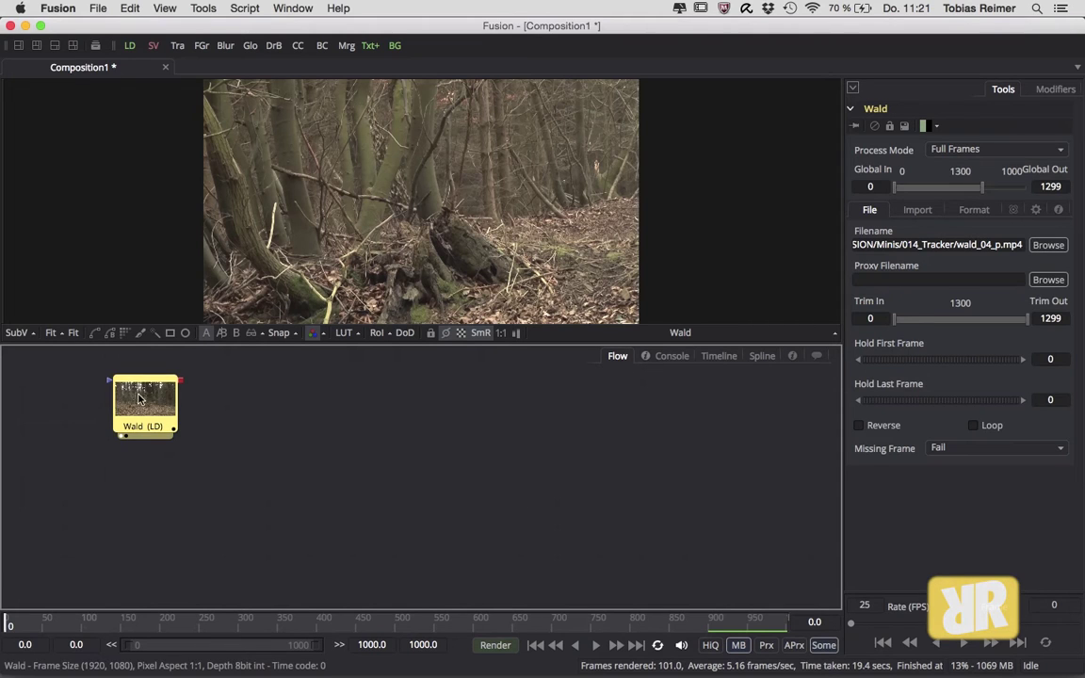
Drag the Wald loader node down and to the right in the Flow view
left_click_drag(138, 400, 181, 424)
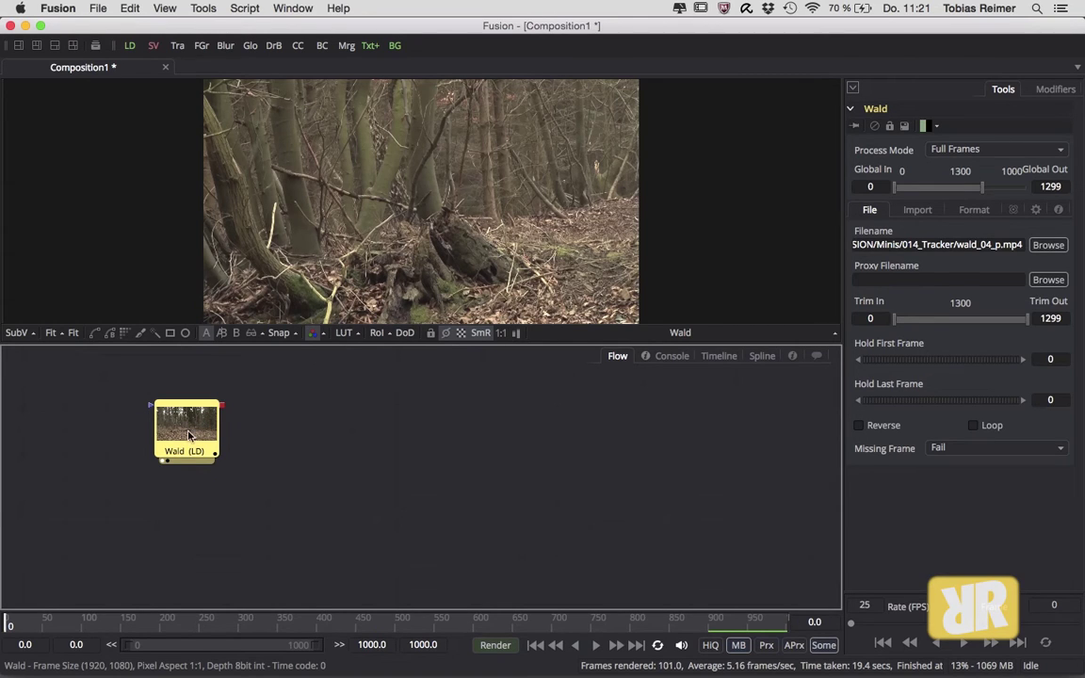
Set the render start to frame 900, jump to that frame, and nudge the Wald node up
left_click(77, 644)
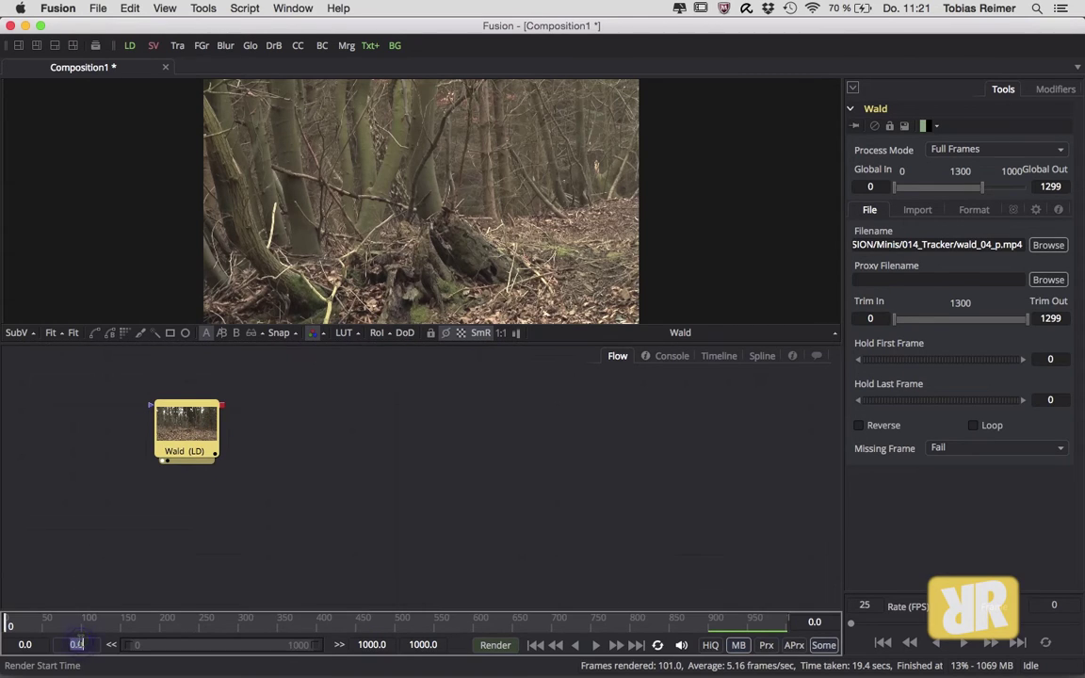
type("900")
key("Return")
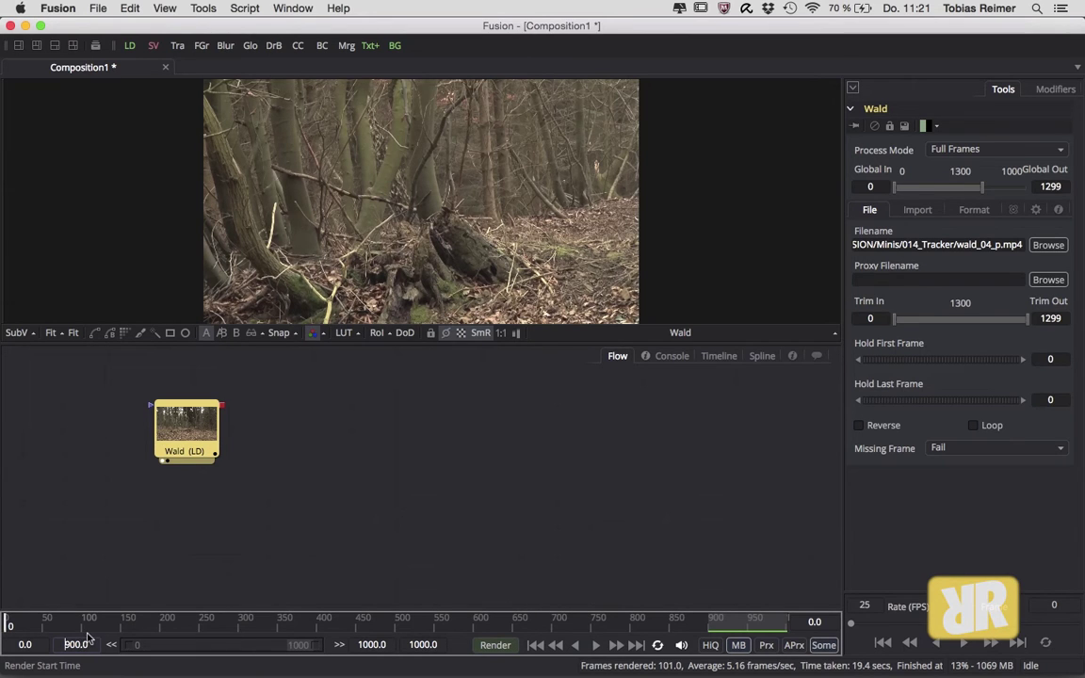
left_click(538, 647)
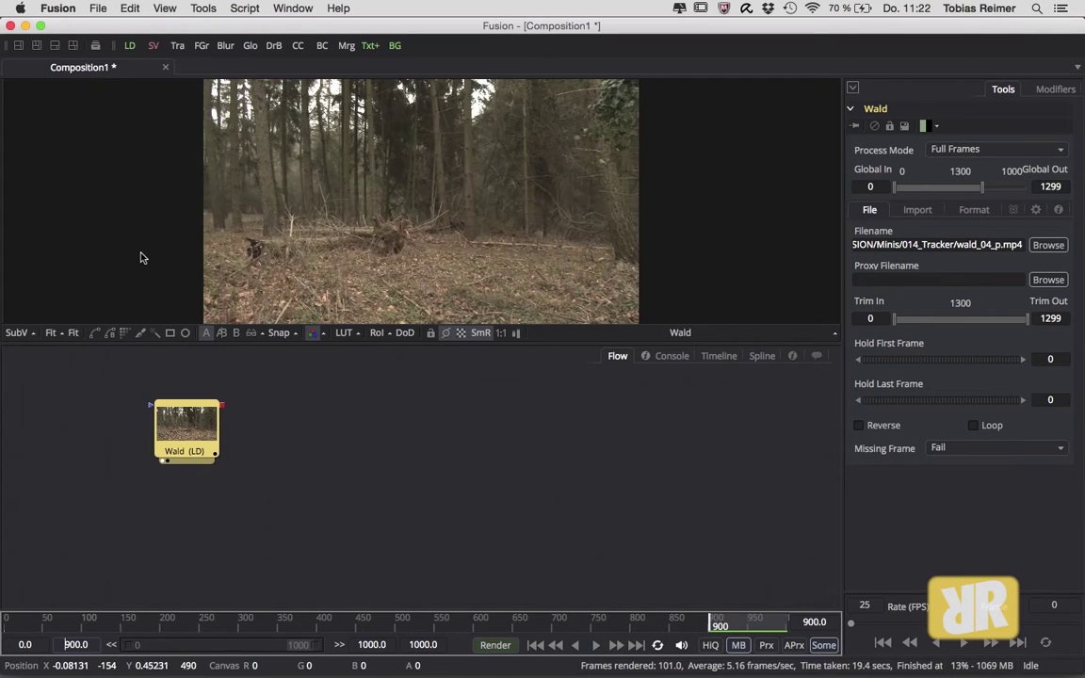
left_click_drag(201, 422, 201, 398)
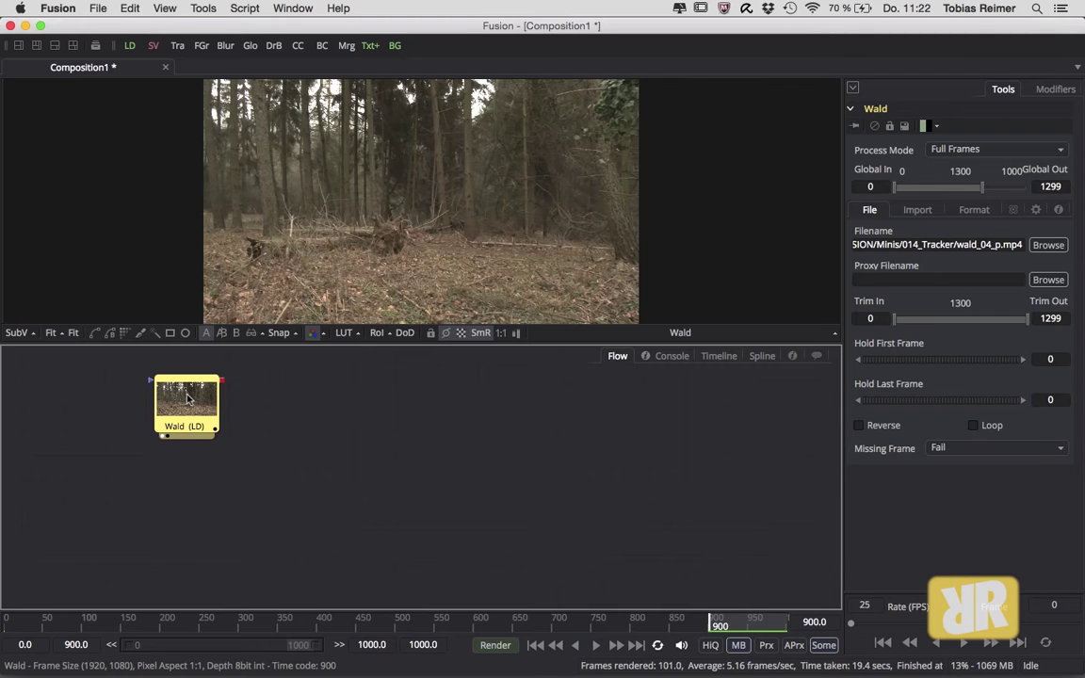
Add a Tracker1 node after Wald and place its pattern box on the dark stump
key("shift+space")
type("tra")
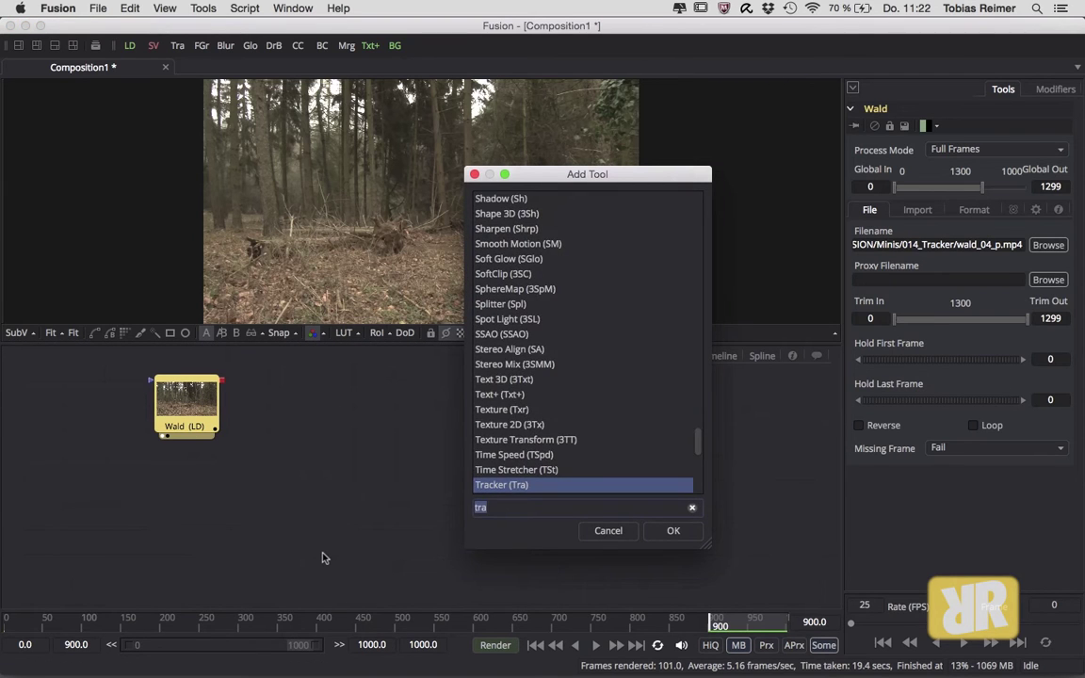
key("Return")
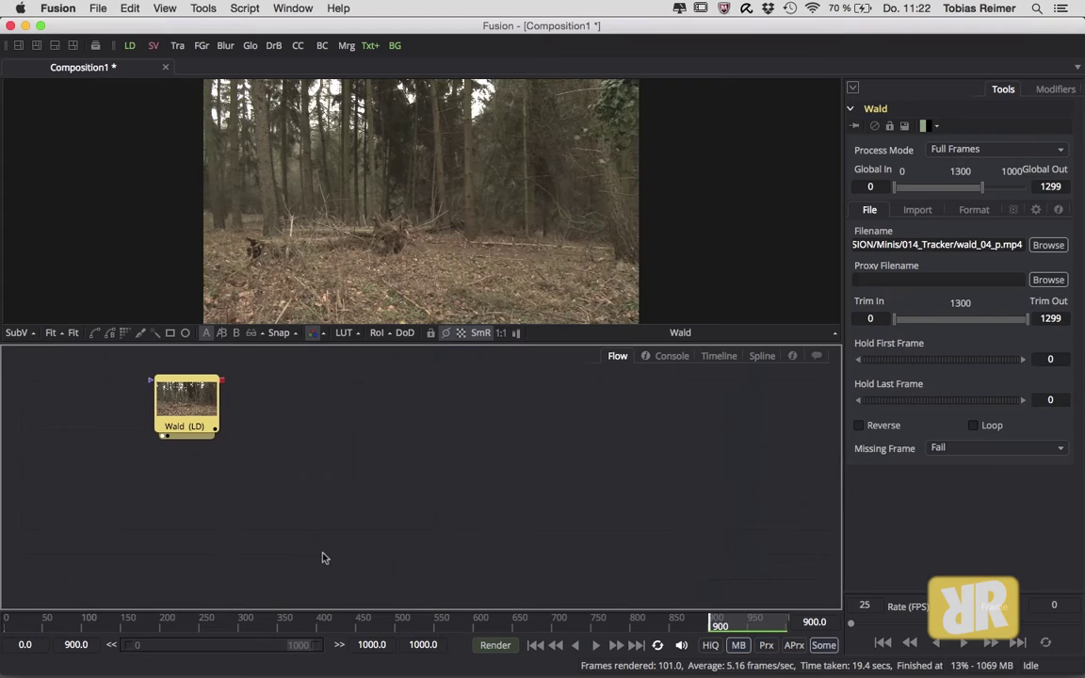
left_click_drag(288, 394, 412, 396)
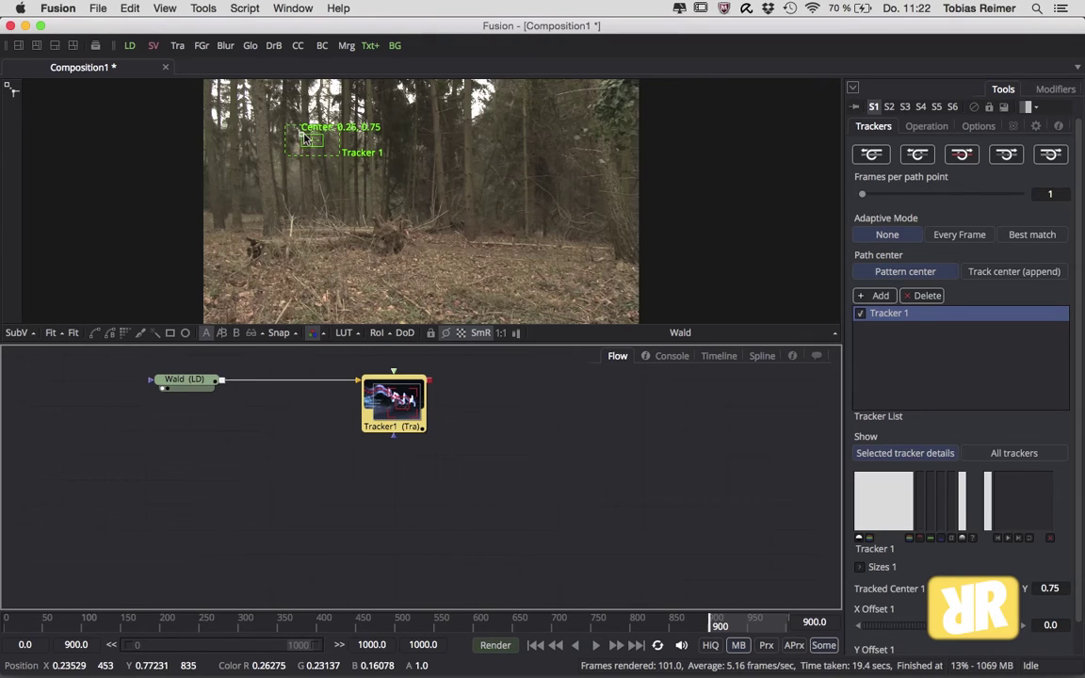
left_click_drag(303, 139, 254, 252)
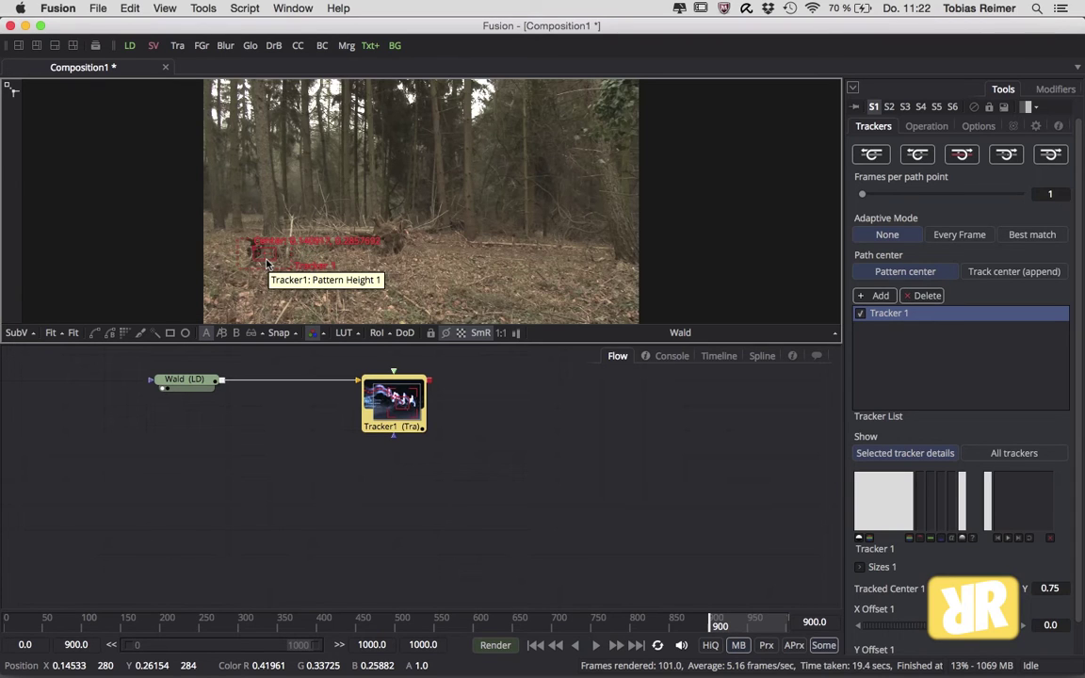
left_click(881, 295)
left_click(882, 297)
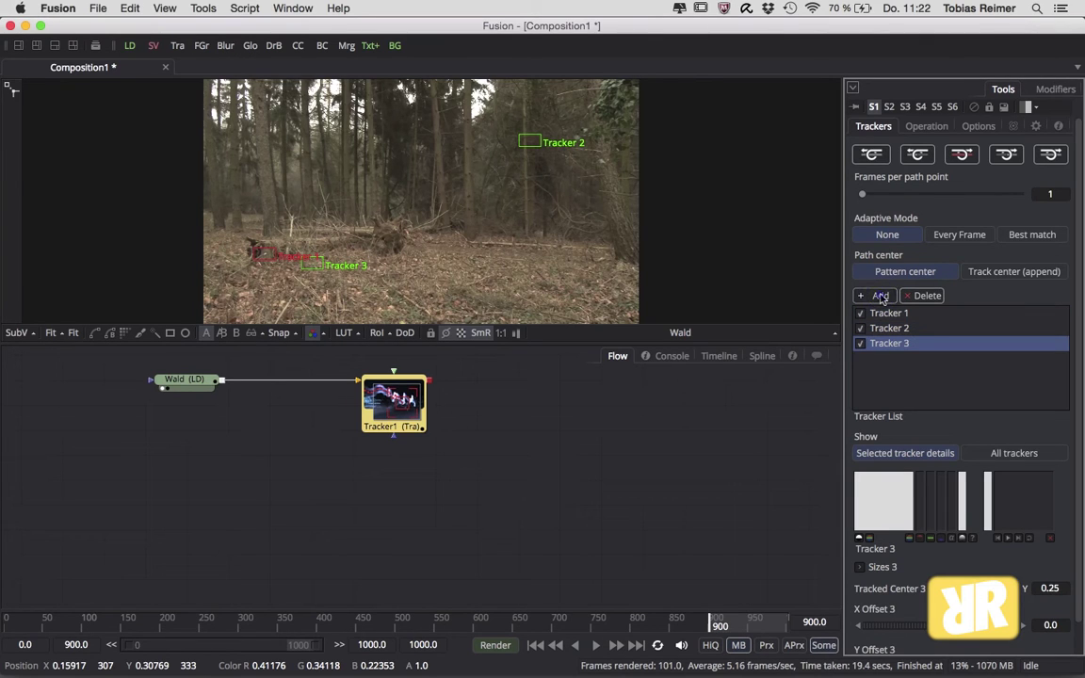
left_click(882, 297)
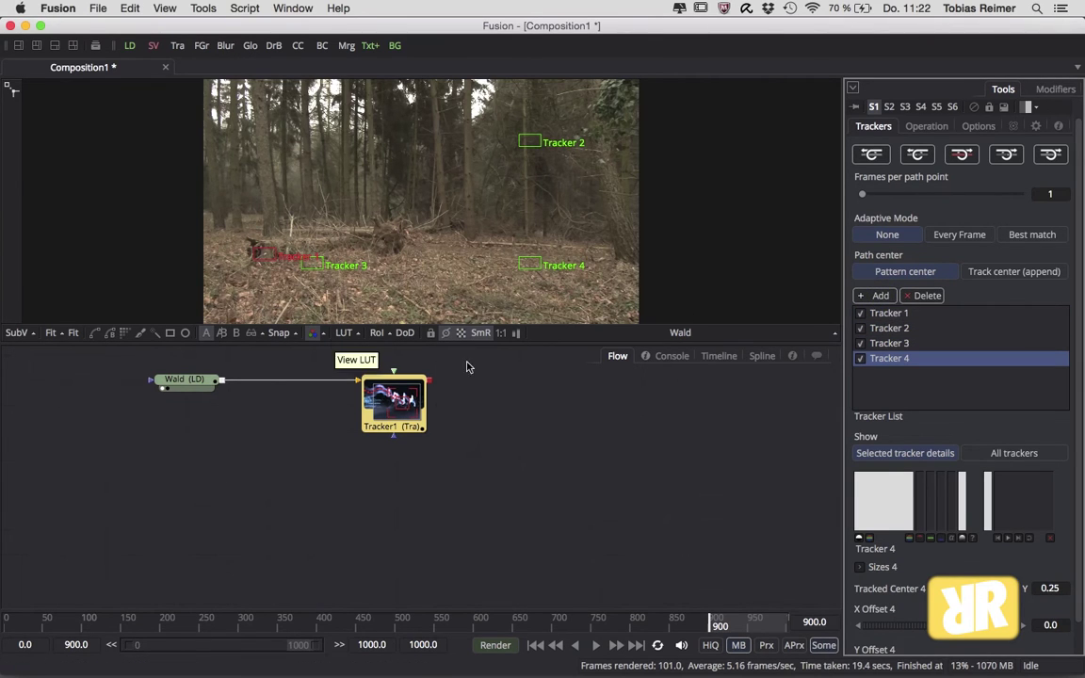
left_click(931, 296)
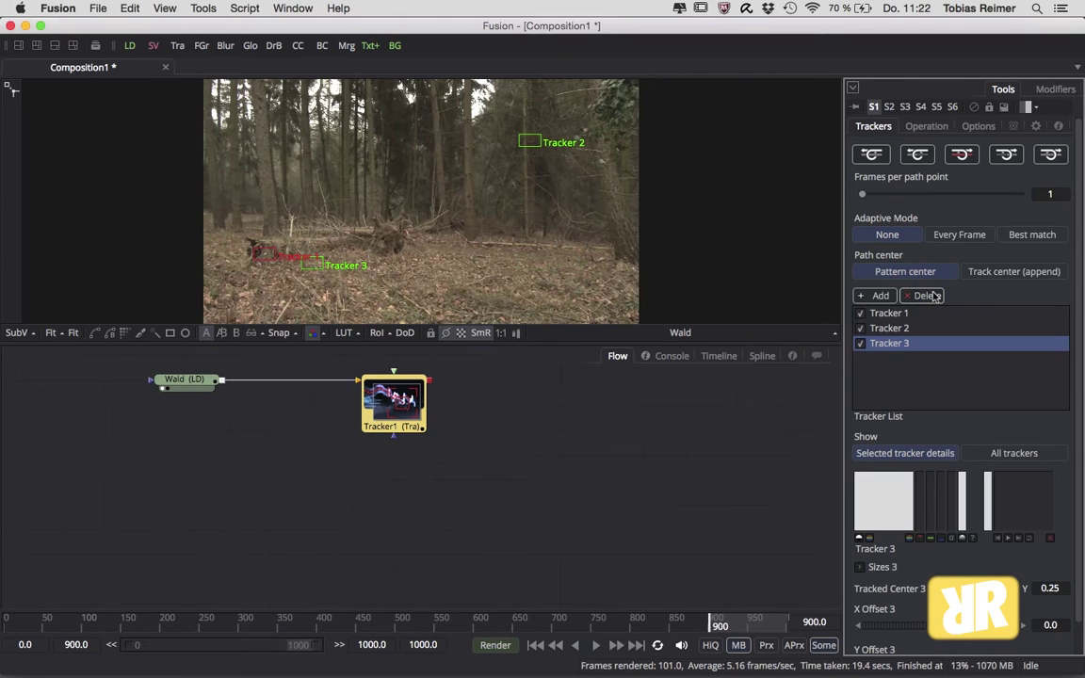
left_click(931, 296)
left_click(931, 296)
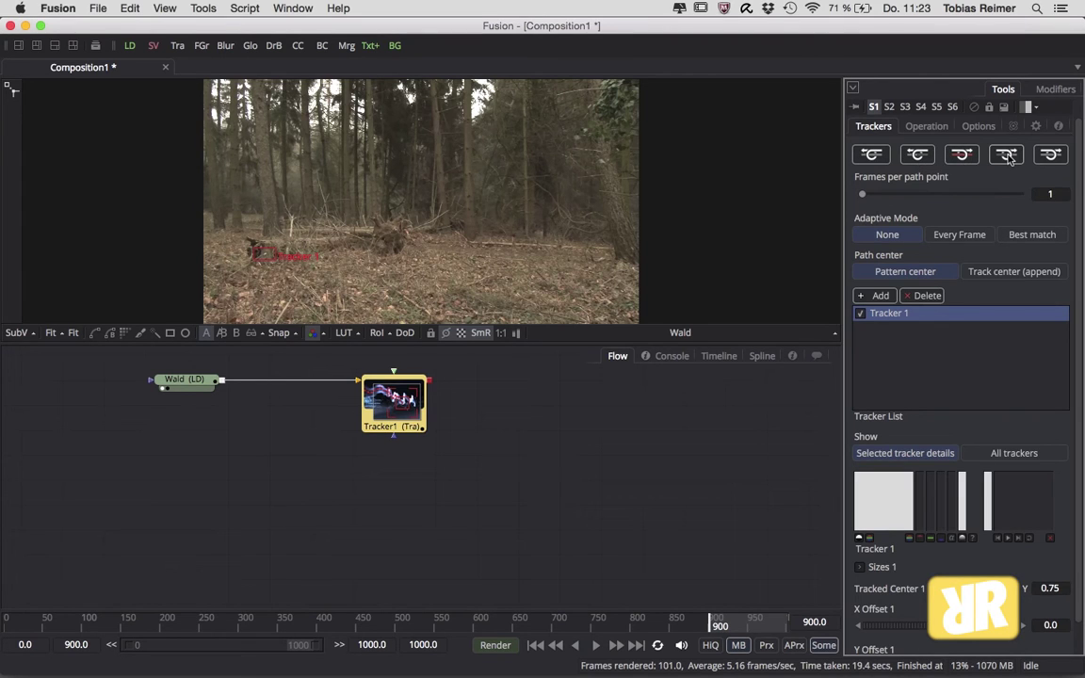
Run Track Forward on Tracker1 across frames 900 to 1000
left_click(1006, 155)
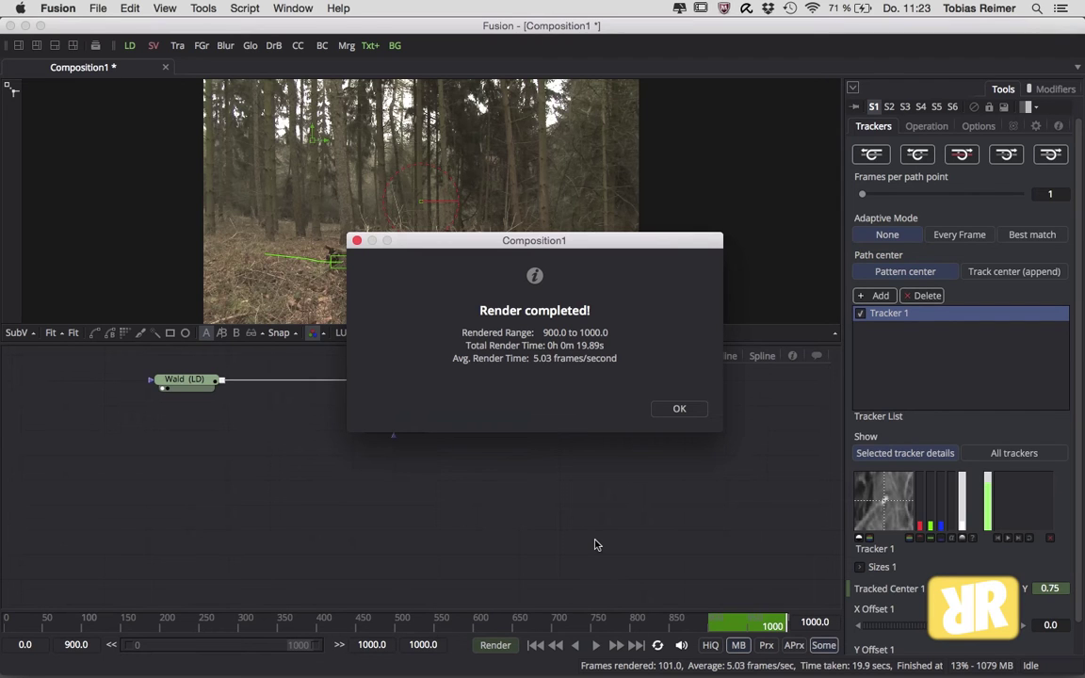
Dismiss the render message, scrub back through the tracked frames, and return to frame 900
left_click(682, 409)
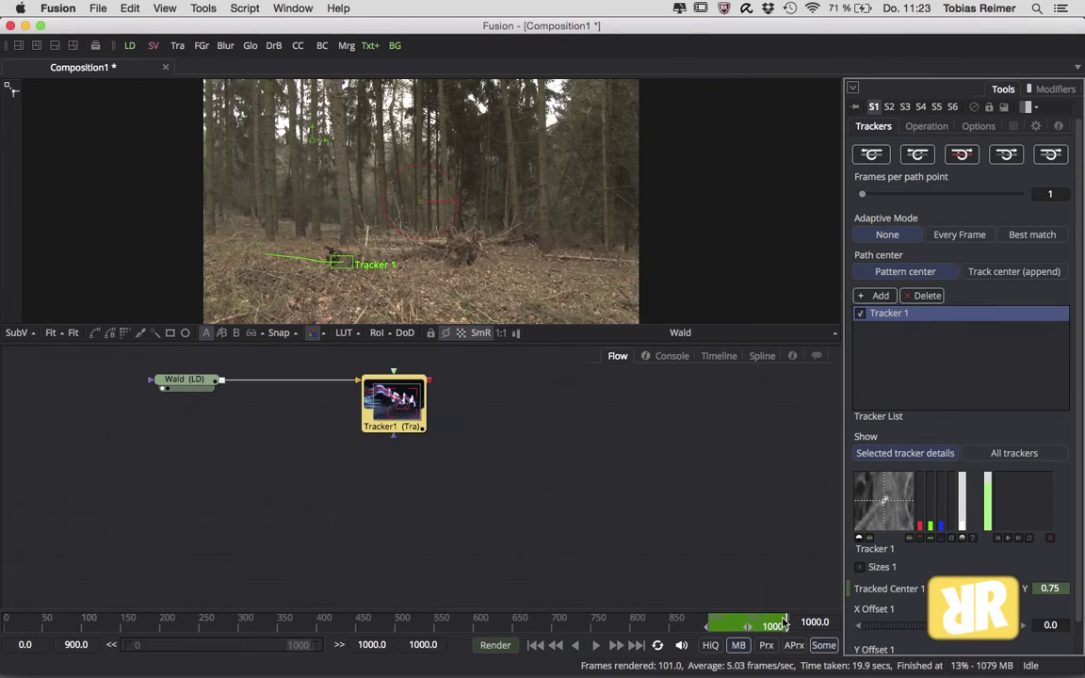
left_click_drag(785, 619, 756, 619)
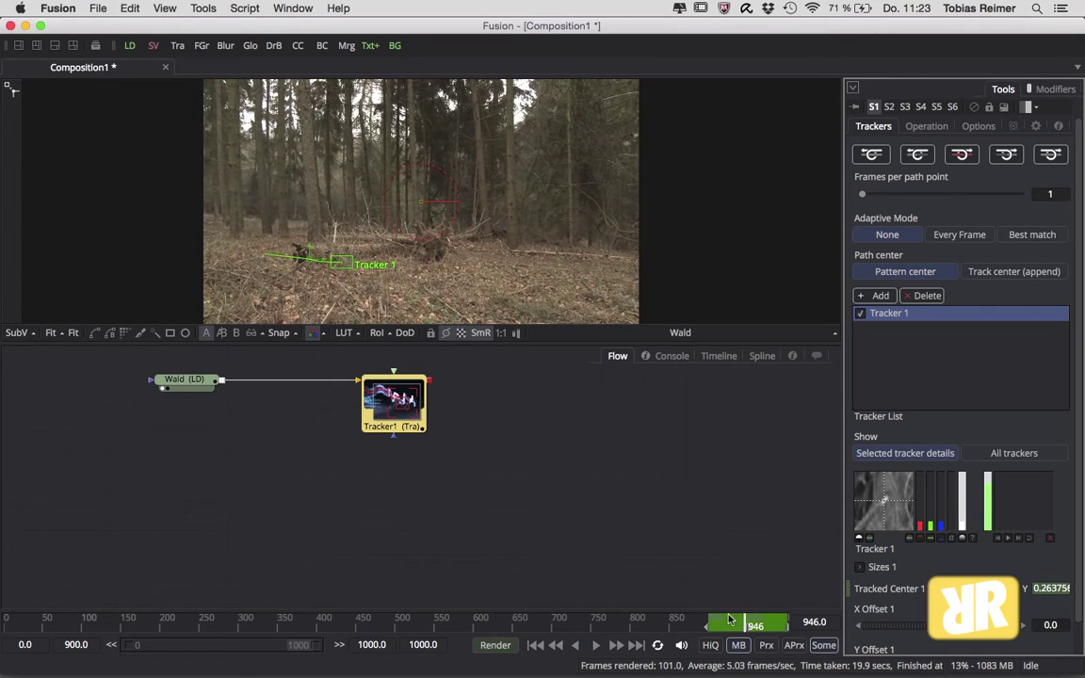
left_click(536, 646)
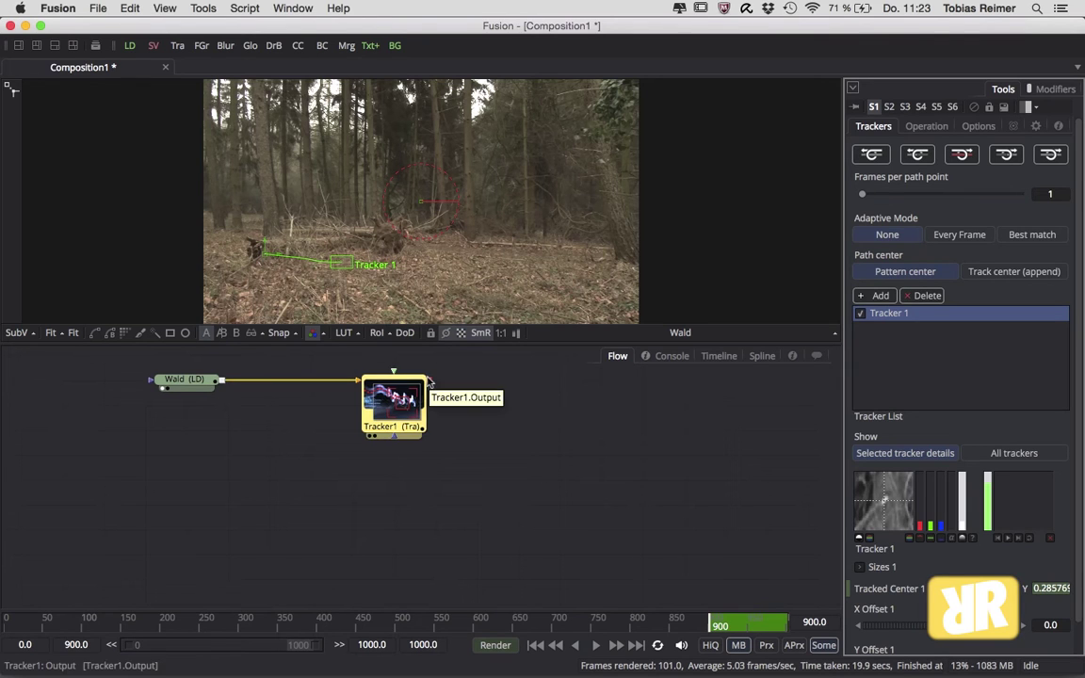
Shift the Tracker1 and Wald nodes right and select Wald to show its Loader controls
left_click_drag(430, 387, 514, 386)
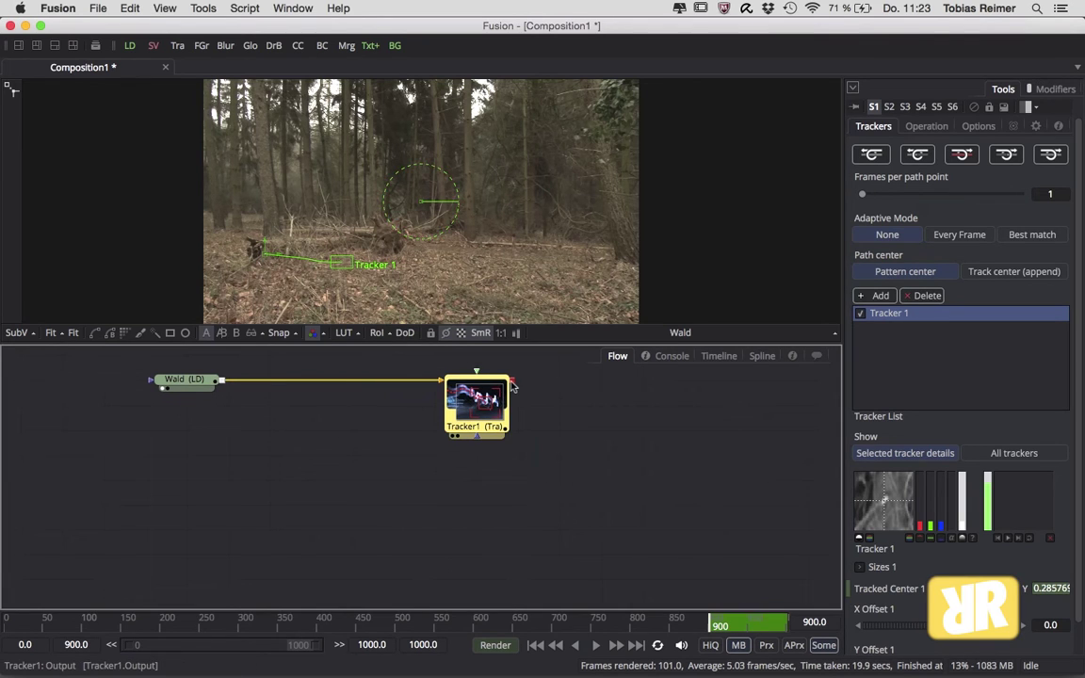
left_click_drag(161, 383, 201, 384)
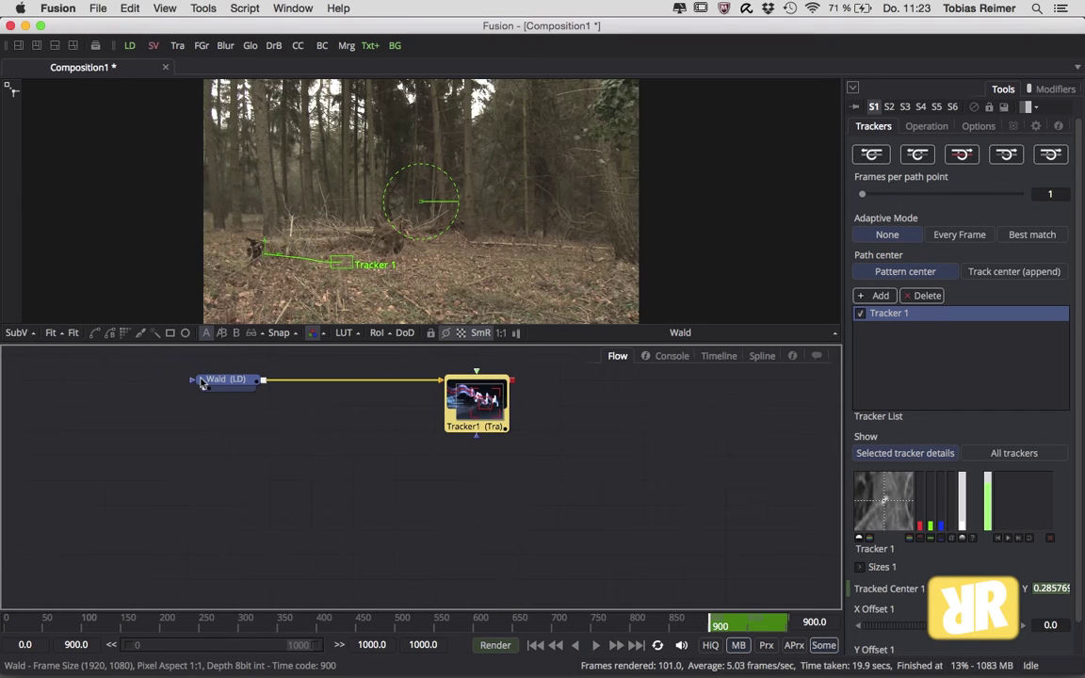
left_click(202, 383)
Add a Text+ layer merged over Wald via Merge1, view Merge1, and select Text1
mouse_move(204, 379)
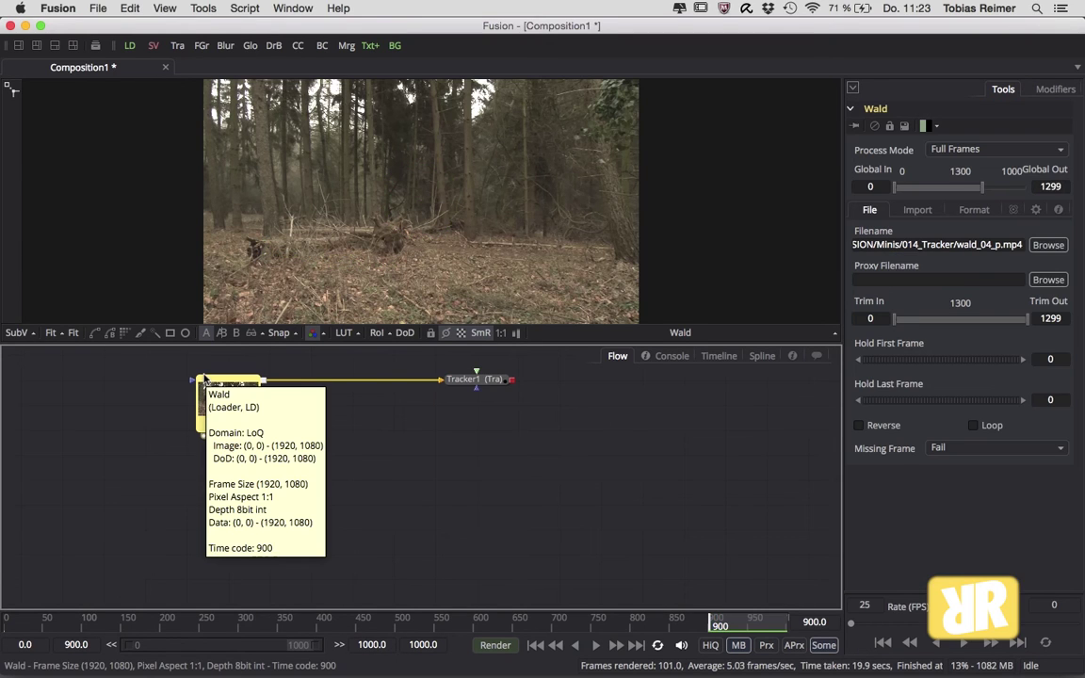
left_click(369, 45)
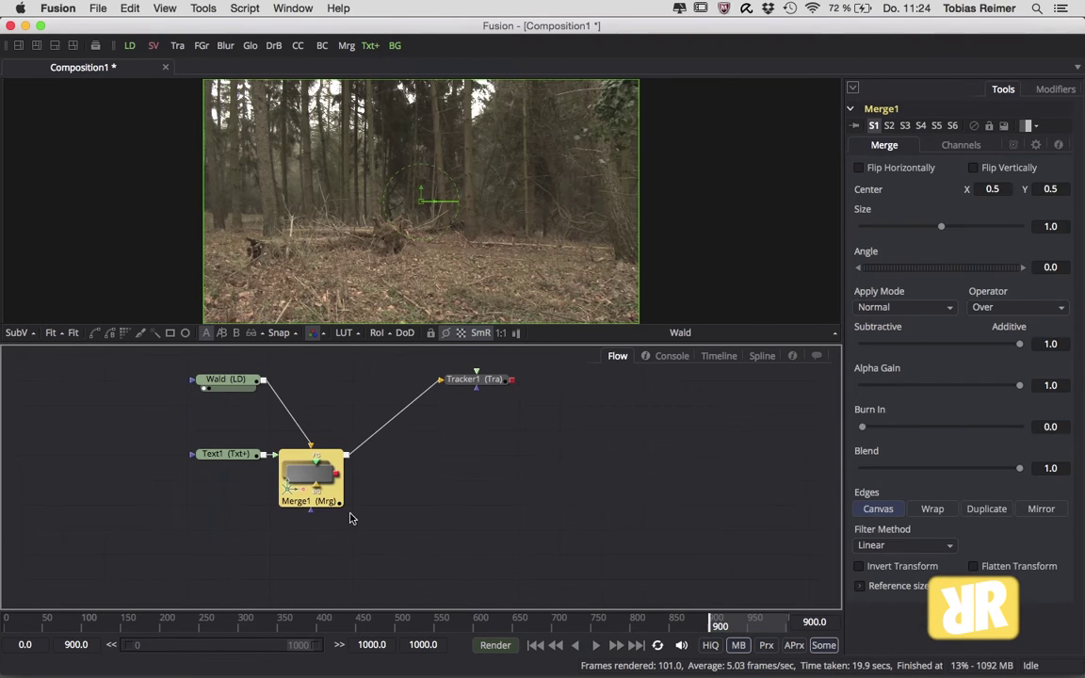
left_click_drag(306, 460, 388, 461)
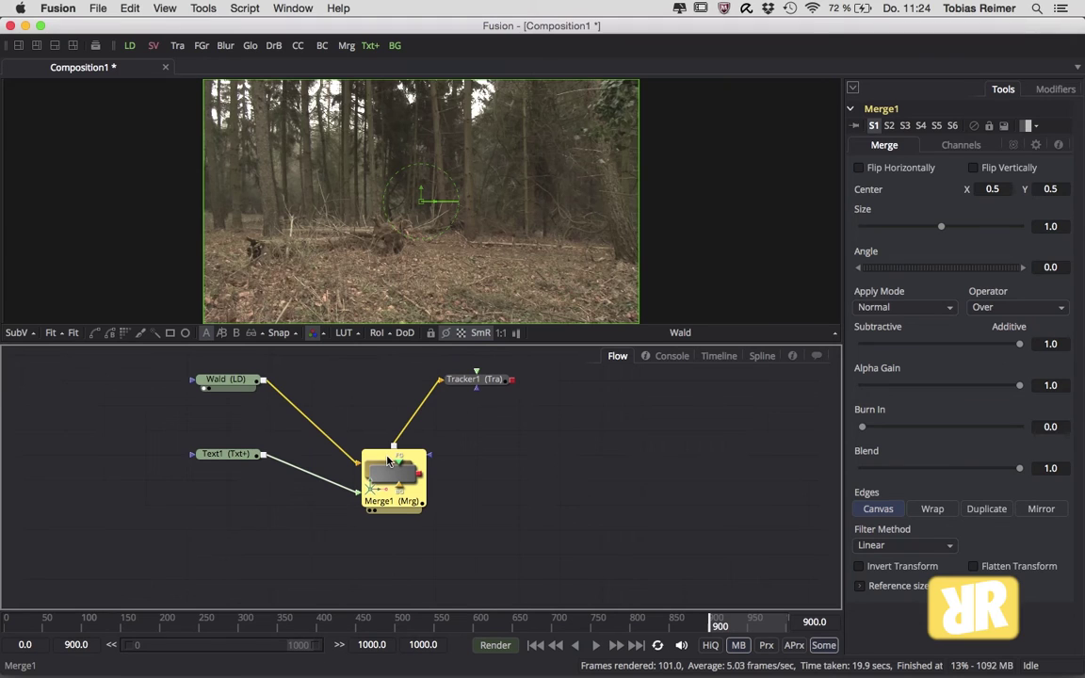
key("1")
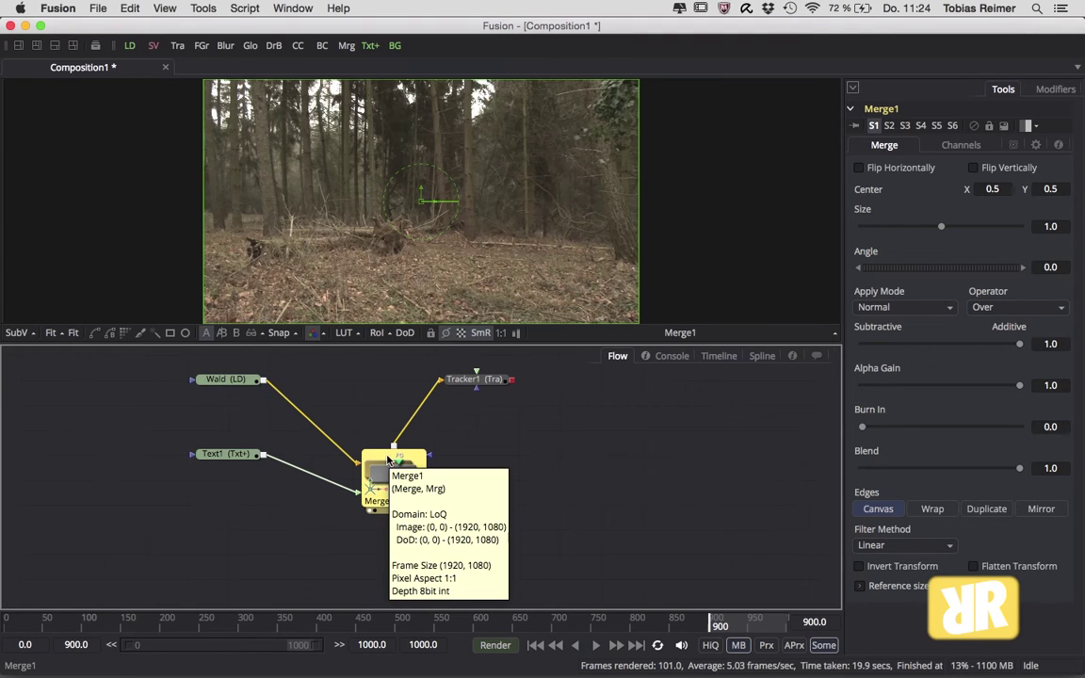
left_click(233, 457)
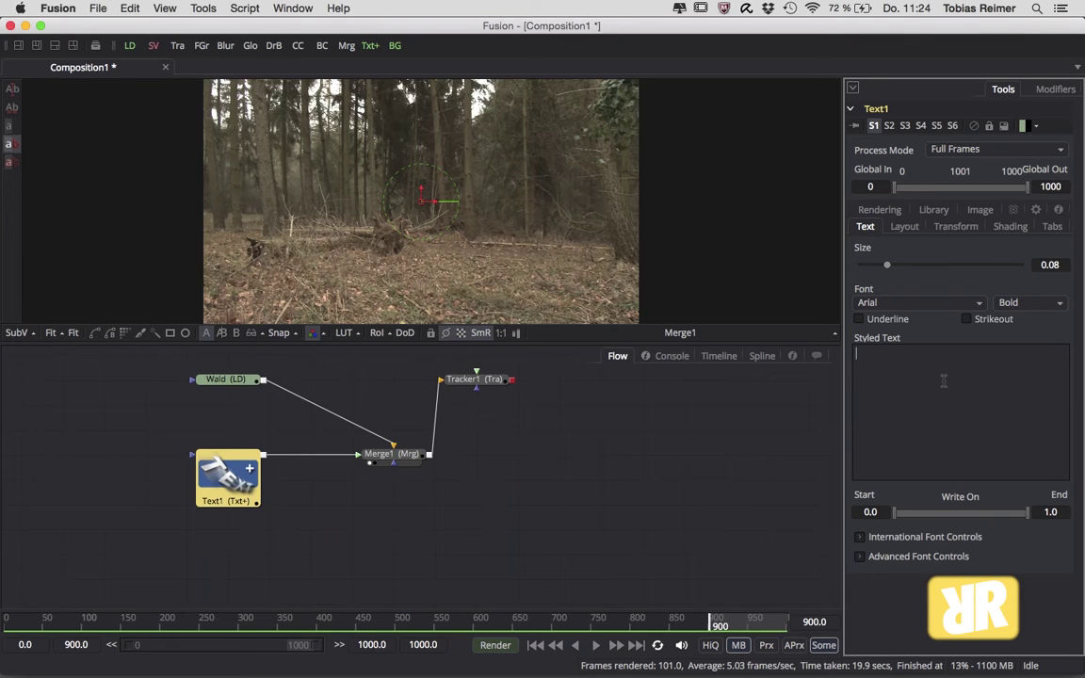
Enter 'schicke schrift' as Text1's styled text and move the Text1 node left
type("schicke s")
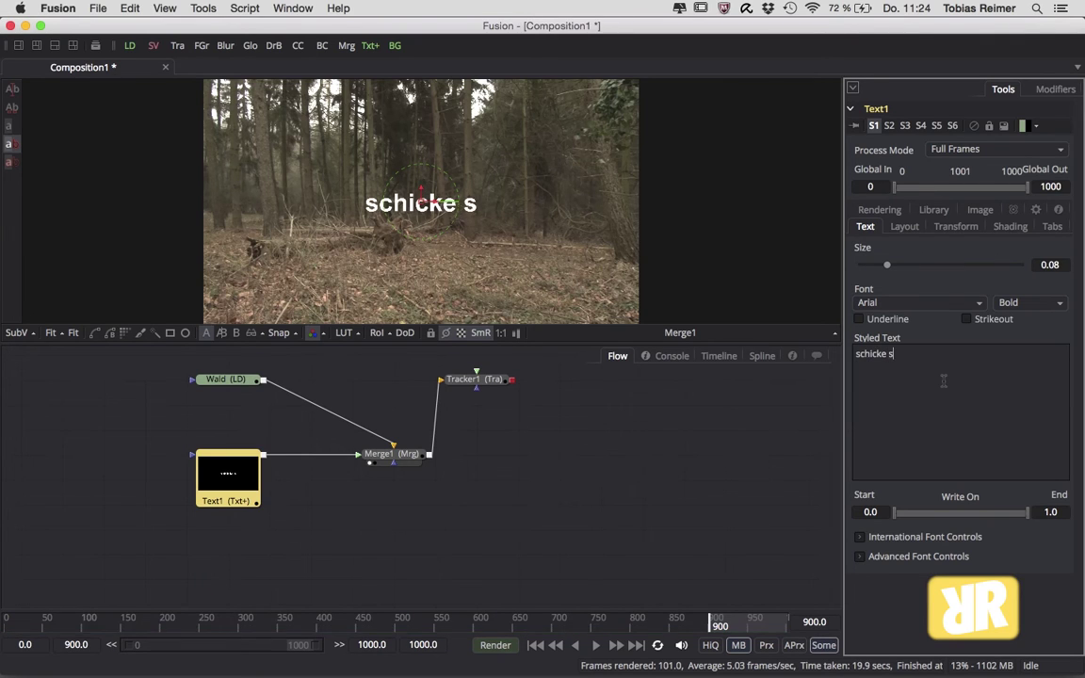
type("chrift")
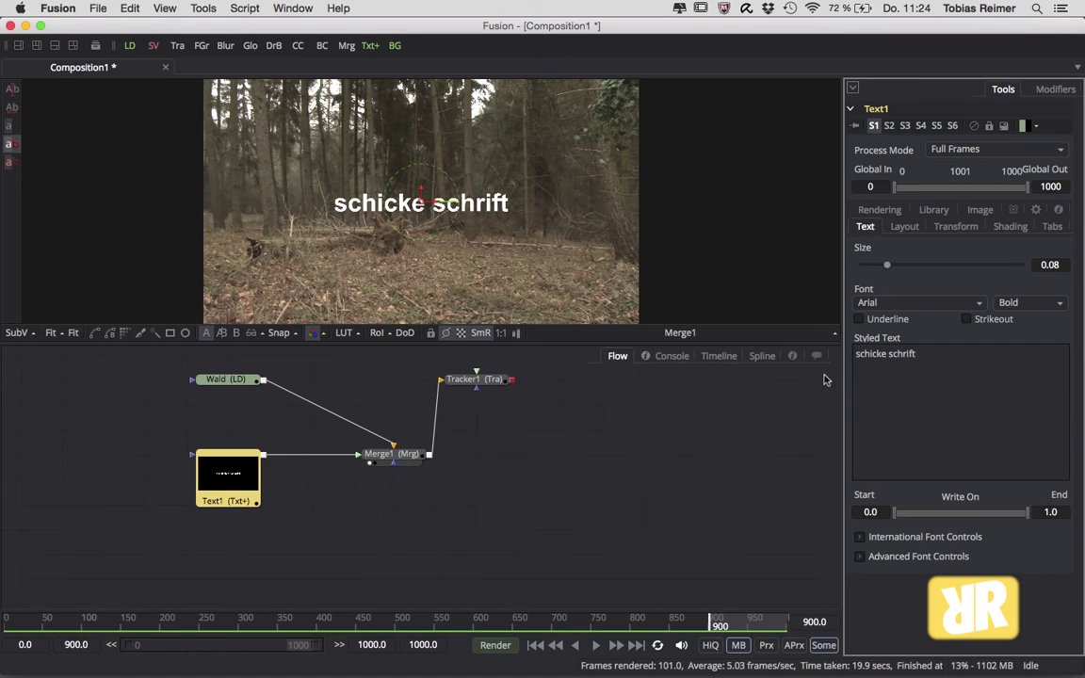
left_click_drag(243, 459, 202, 459)
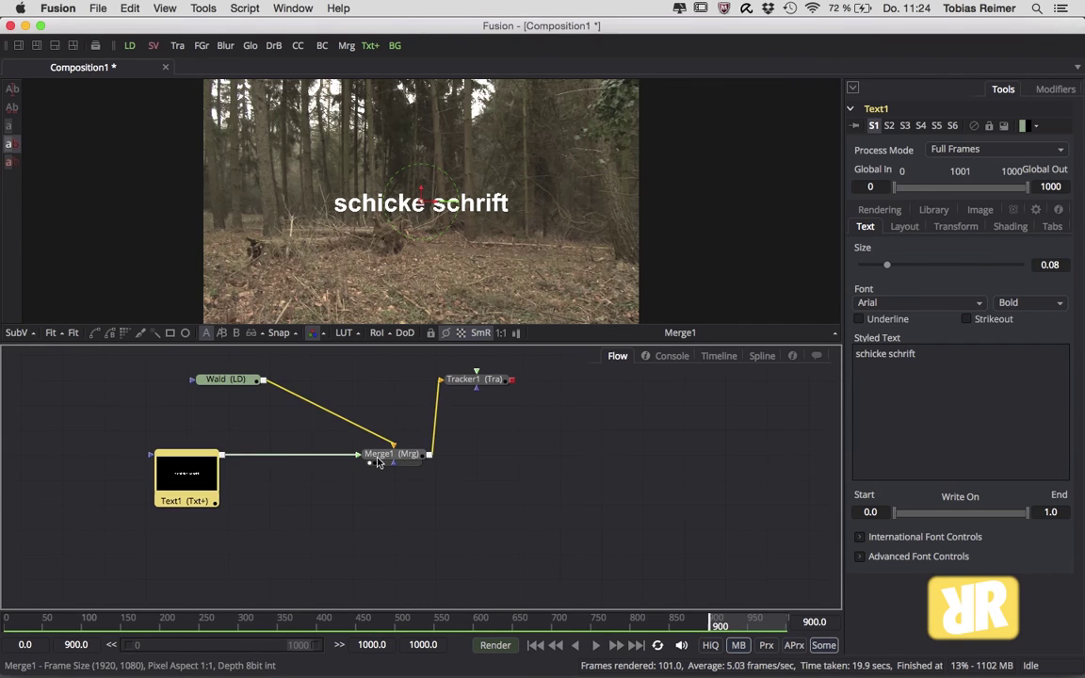
left_click_drag(203, 462, 120, 461)
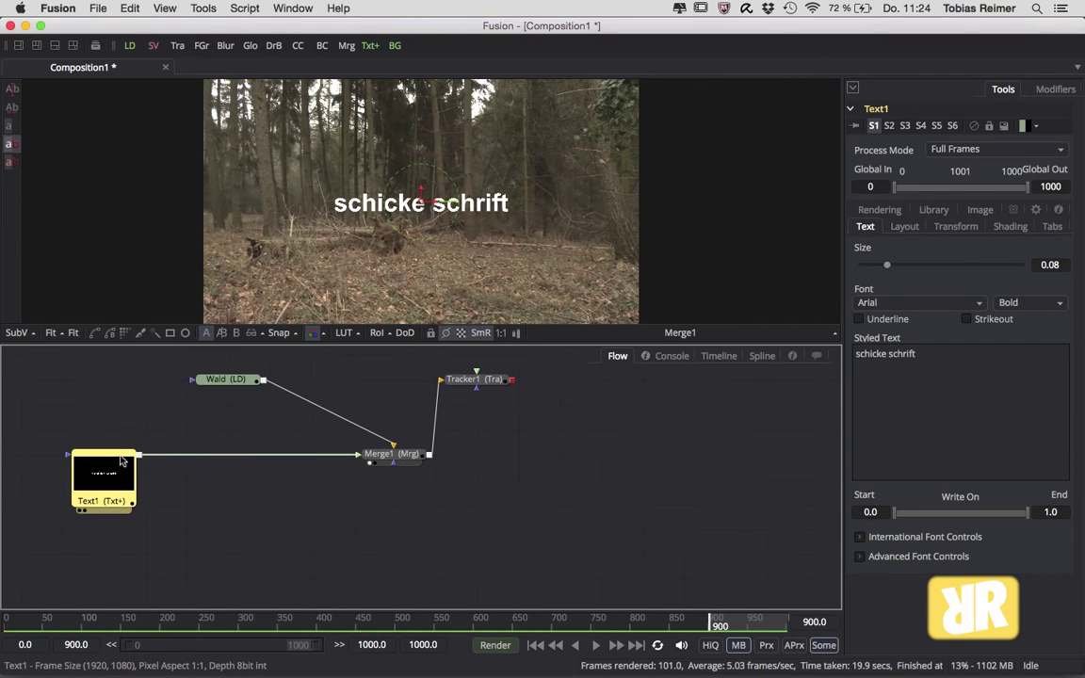
Insert a Transform node after Text1 by searching 'tran'
key("shift+space")
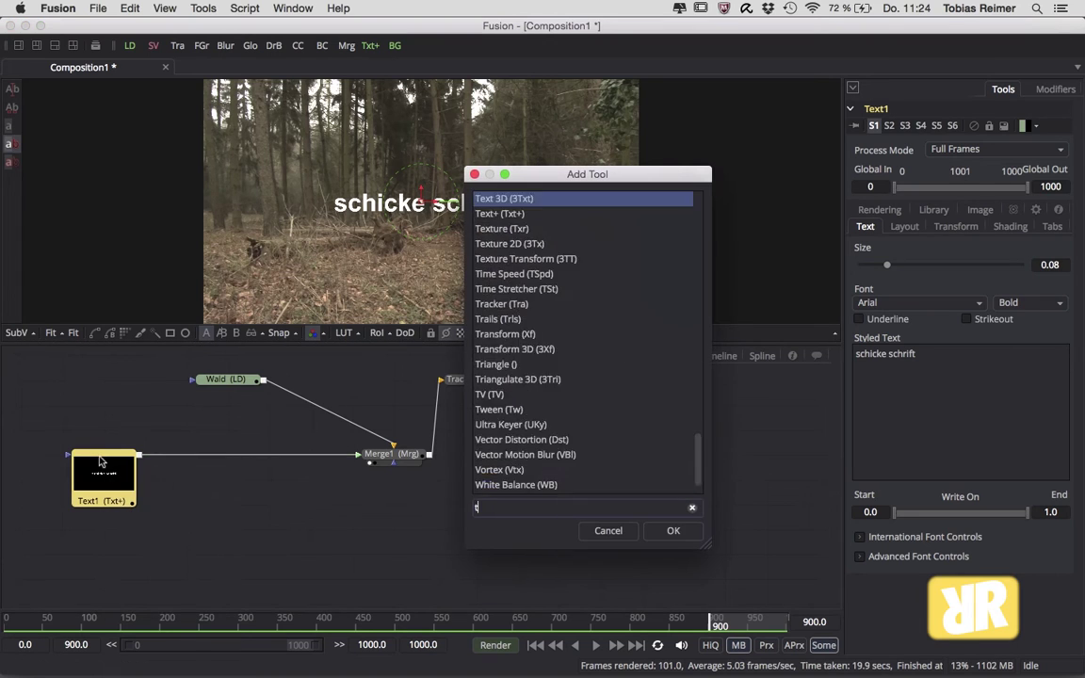
type("trs")
key("BackSpace")
type("an")
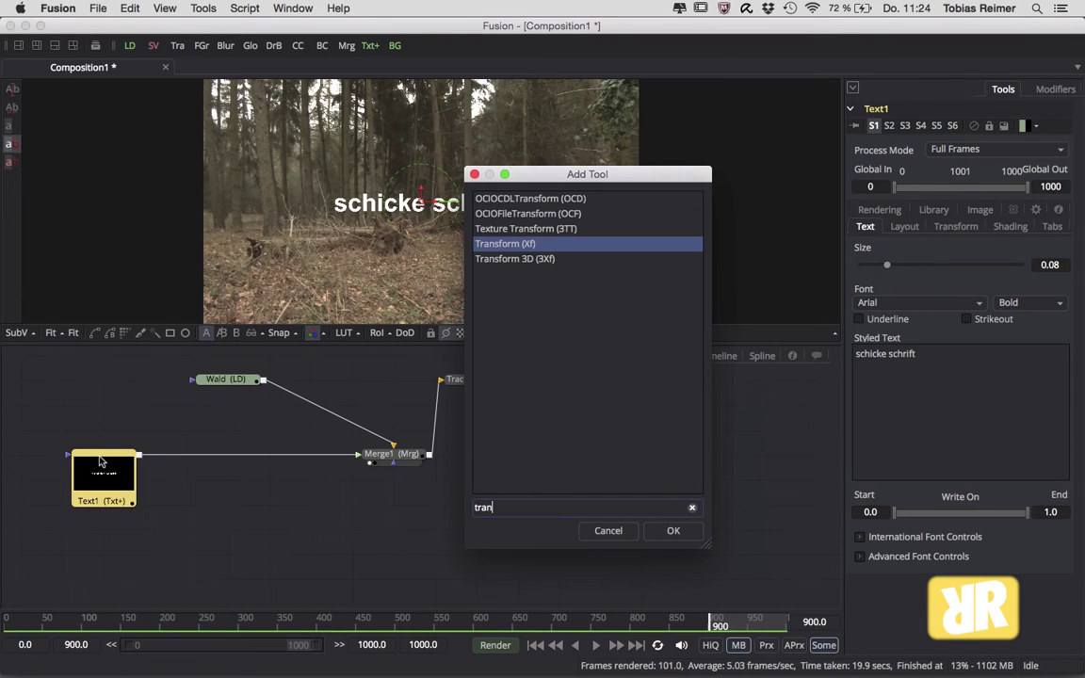
key("Return")
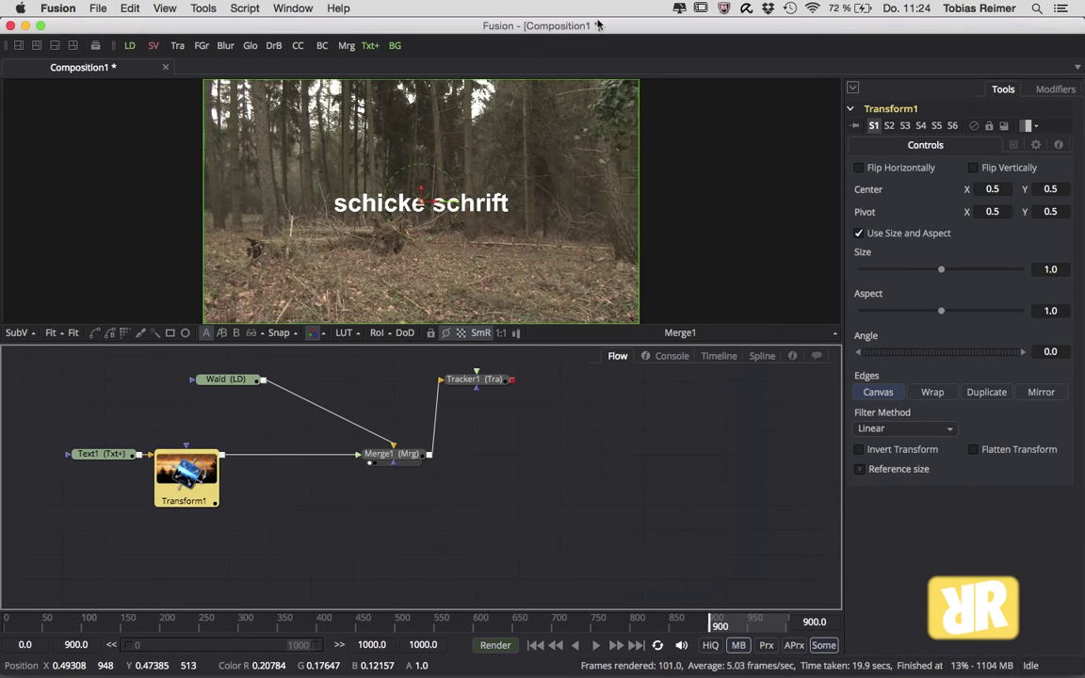
Connect the Transform's Center to Tracker1's tracked path position
right_click(866, 195)
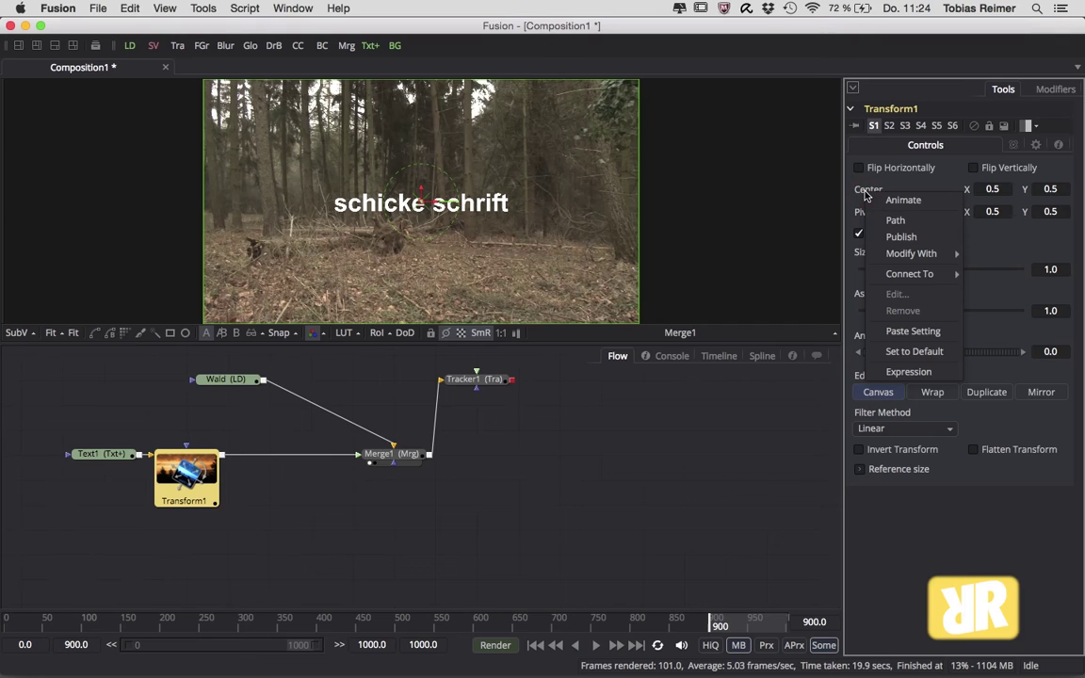
mouse_move(938, 280)
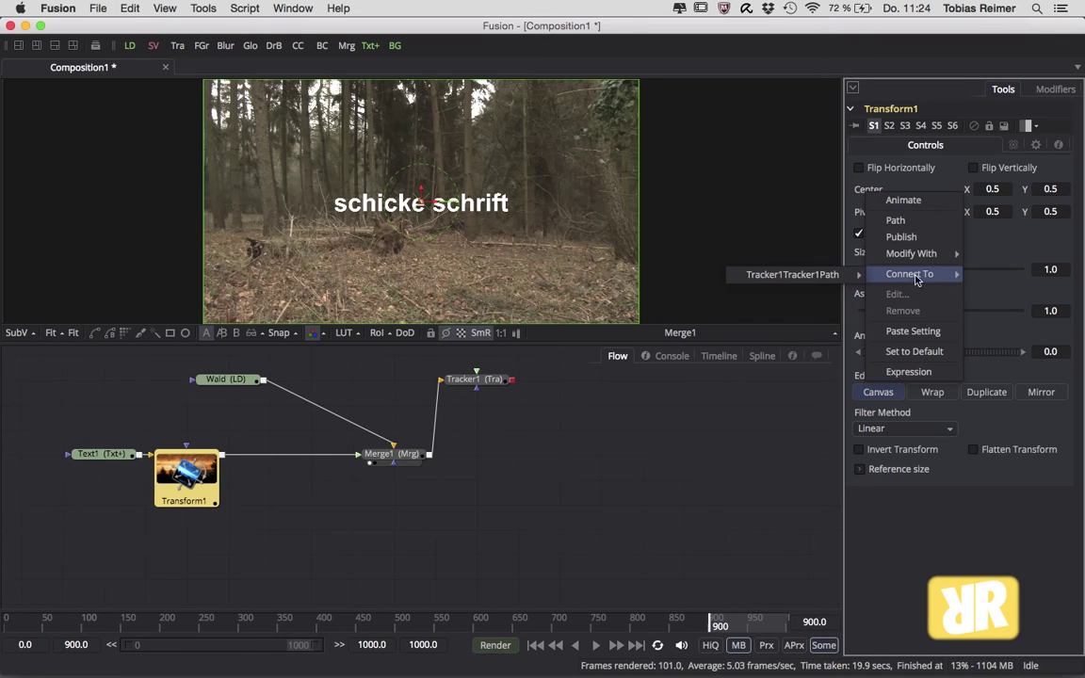
mouse_move(829, 274)
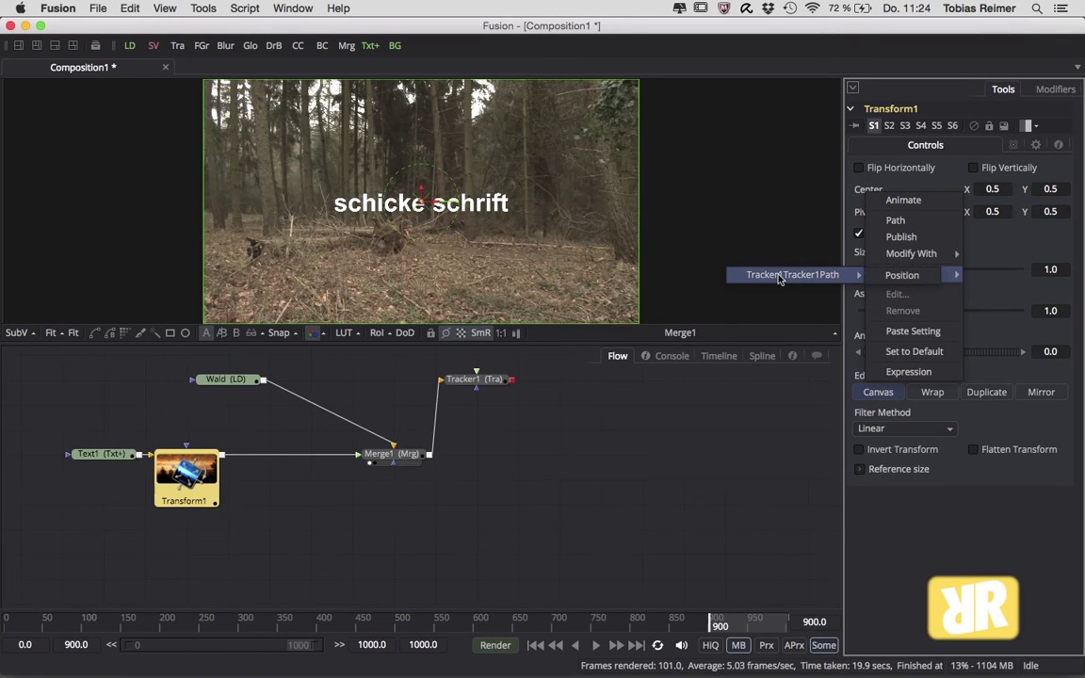
left_click(905, 276)
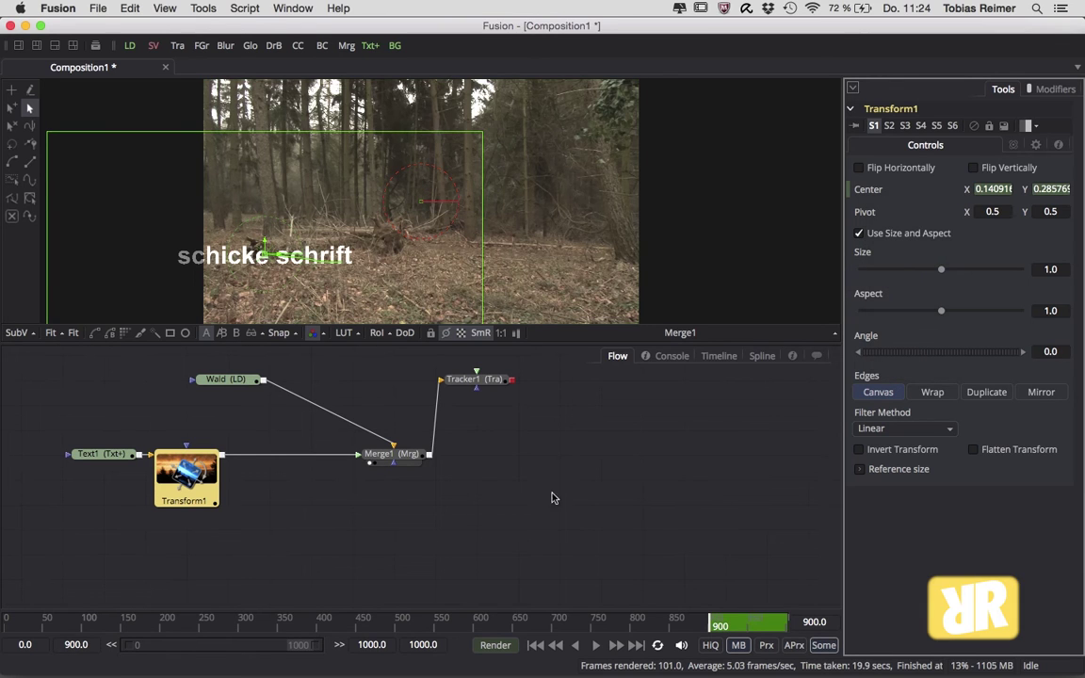
Play the composition from frame 900 and watch the text follow the tracked stump
left_click(595, 646)
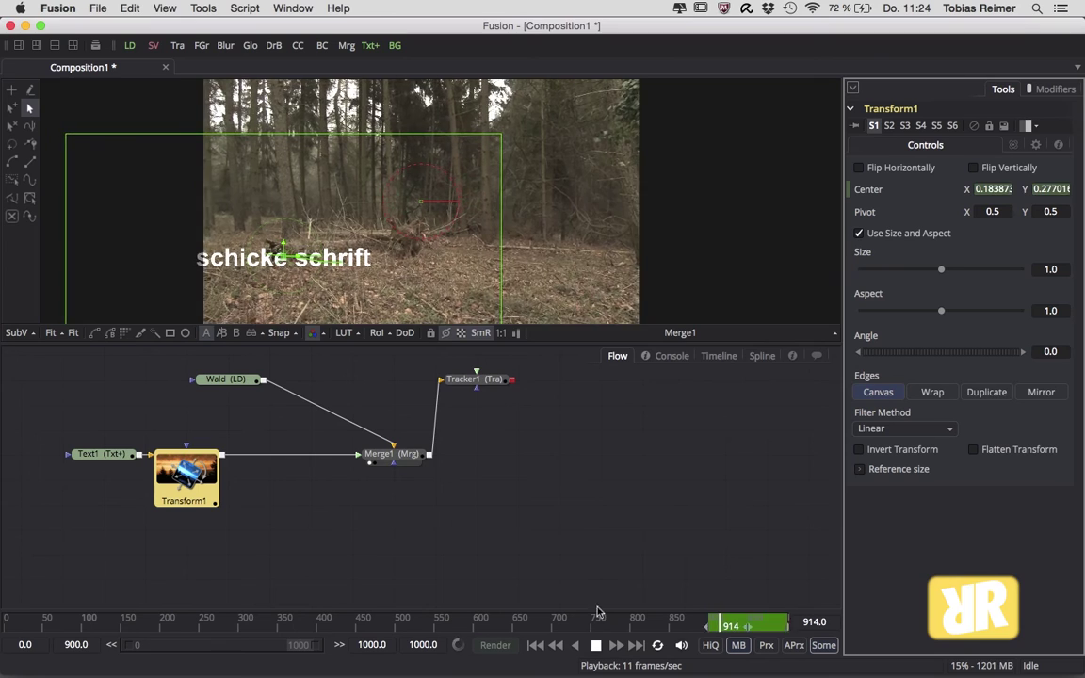